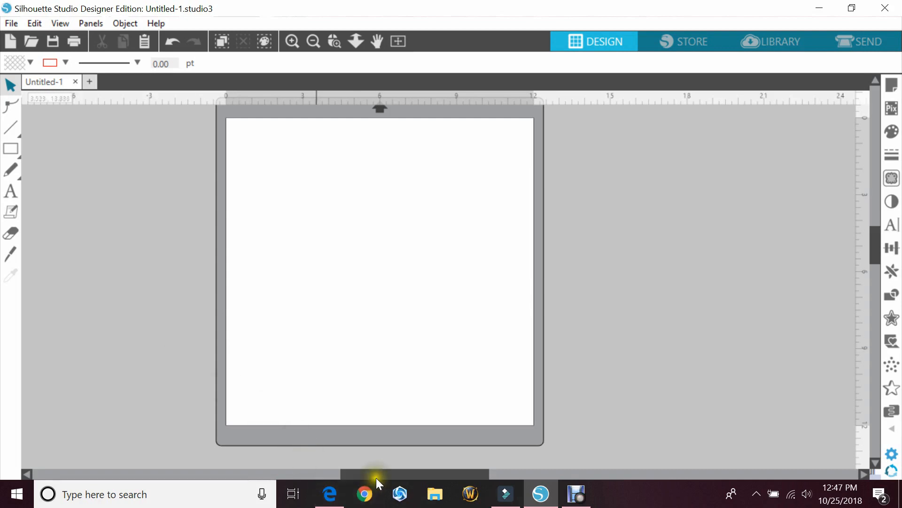
Add the letter W as text in the Impact font, enlarge it to about 7.8 by 11.7 in, and centre it on the page.
left_click(15, 193)
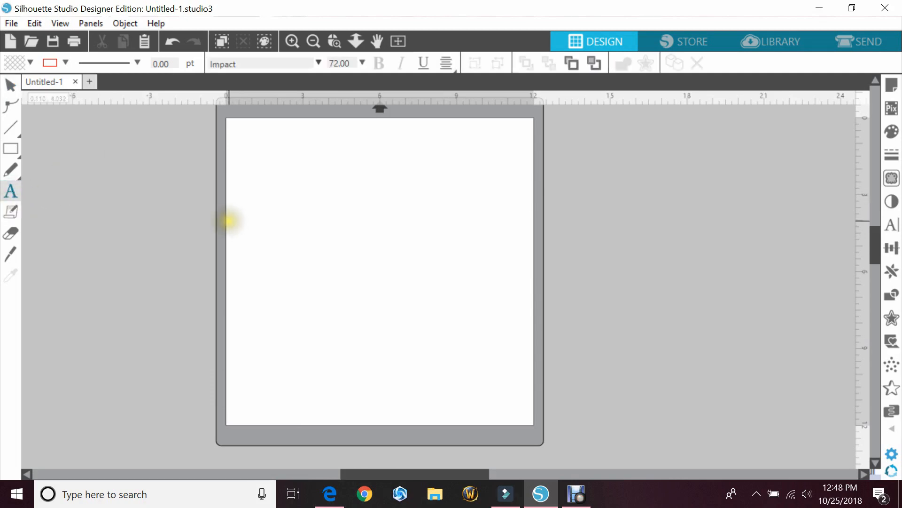
left_click(891, 225)
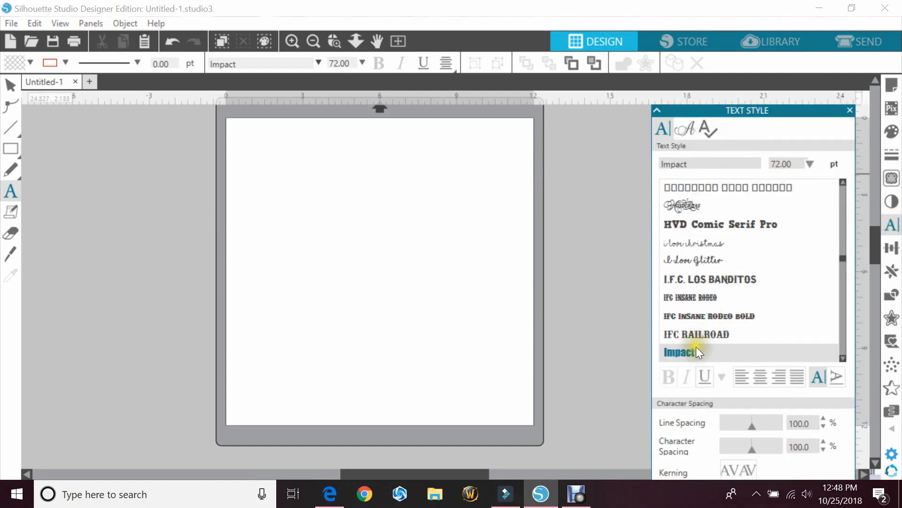
left_click(850, 111)
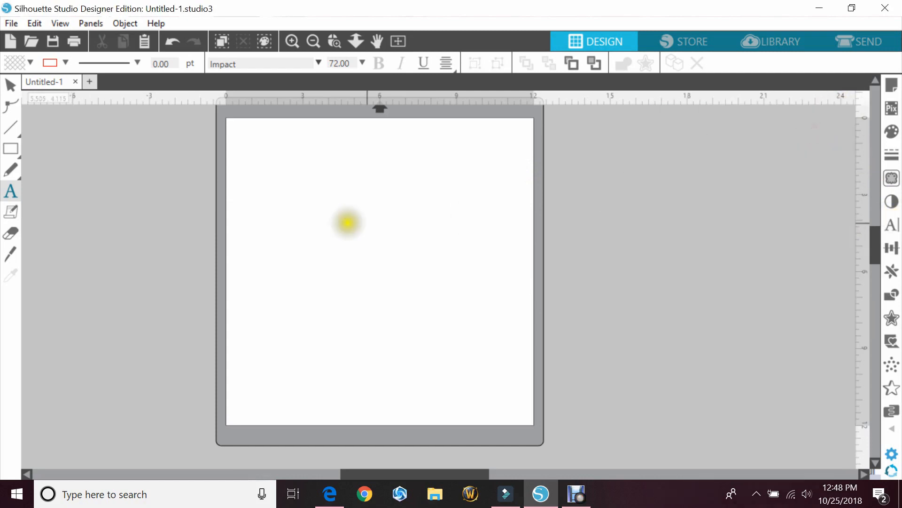
left_click(322, 224)
type("W")
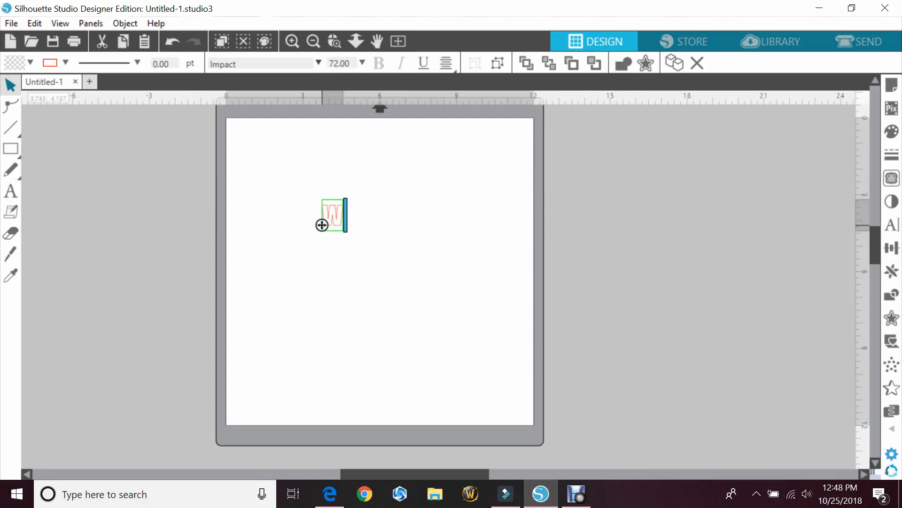
left_click_drag(289, 165, 625, 428)
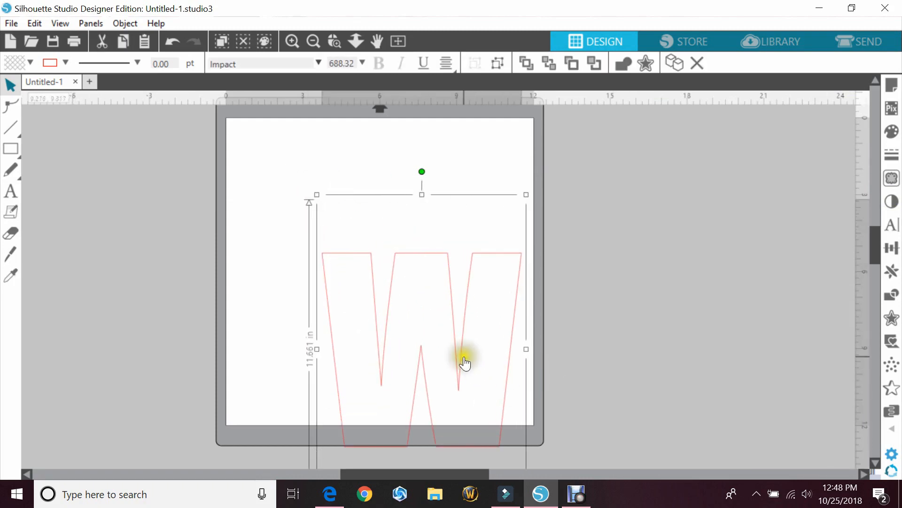
left_click_drag(463, 358, 422, 289)
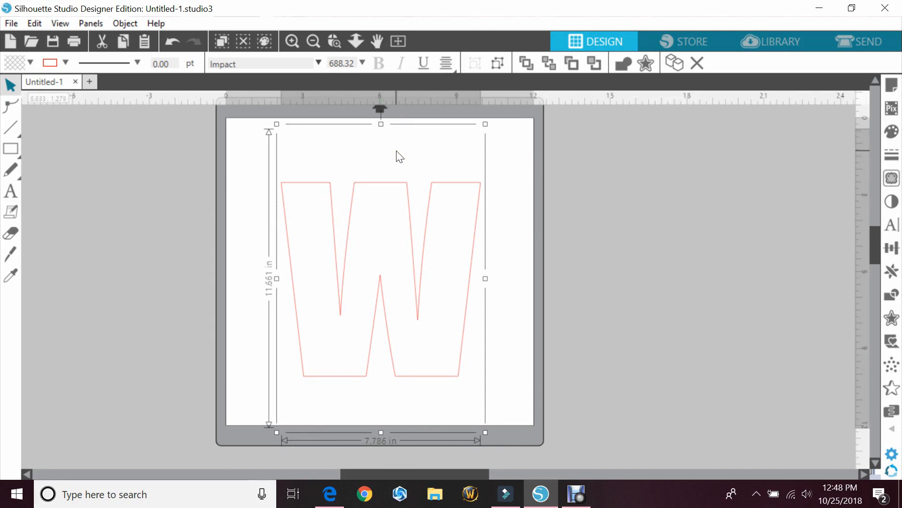
Fill the letter W with the black pattern of pink, red and blue polka dots.
left_click(892, 132)
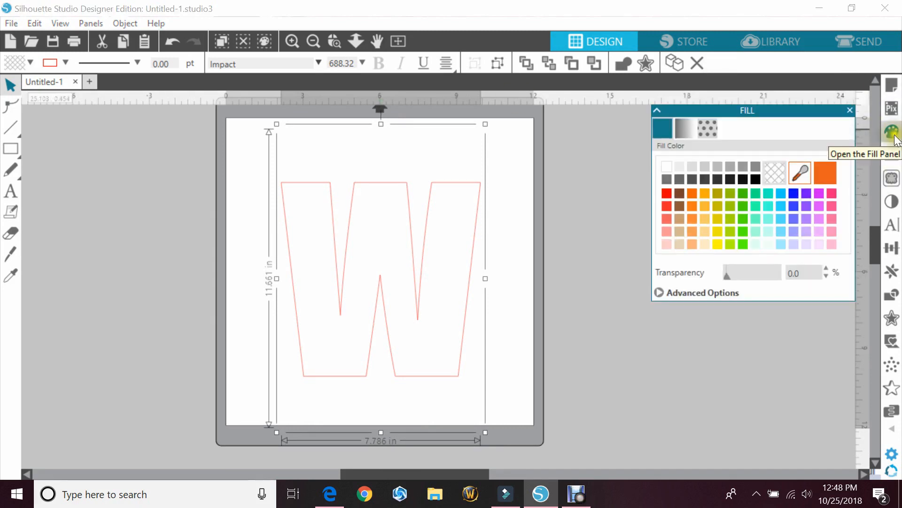
left_click(708, 128)
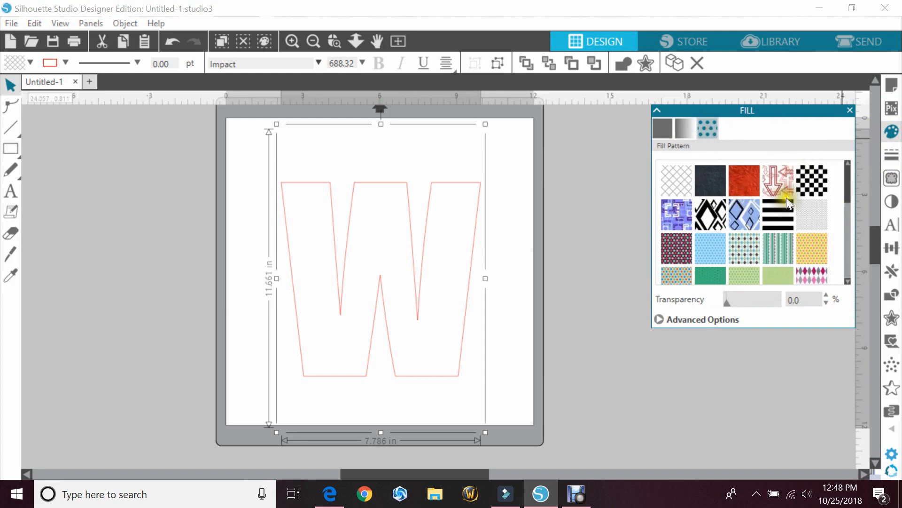
left_click(680, 250)
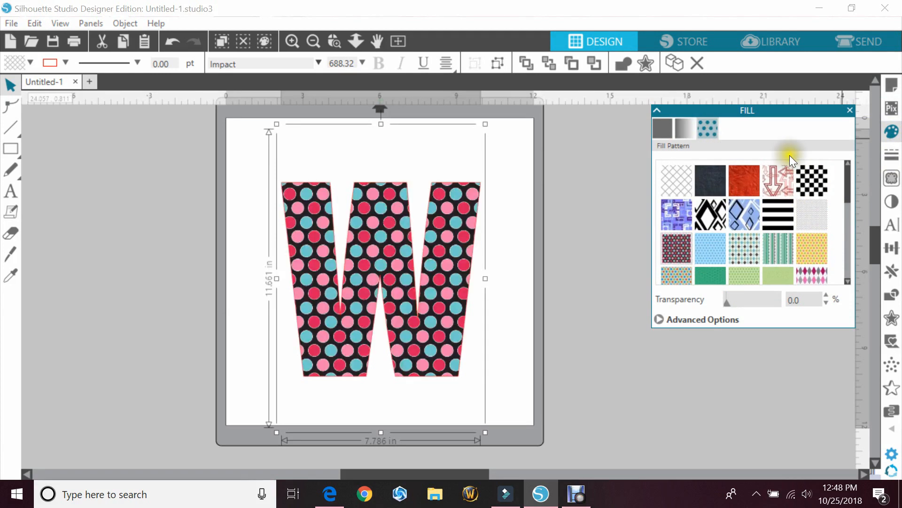
left_click(848, 111)
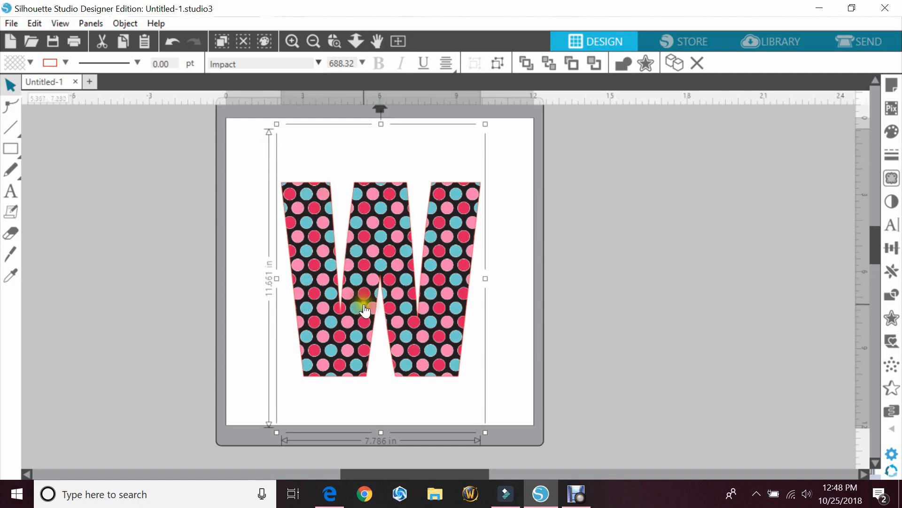
Create an outer offset around the W with sharp corners and a distance of 0.13 in.
left_click(892, 319)
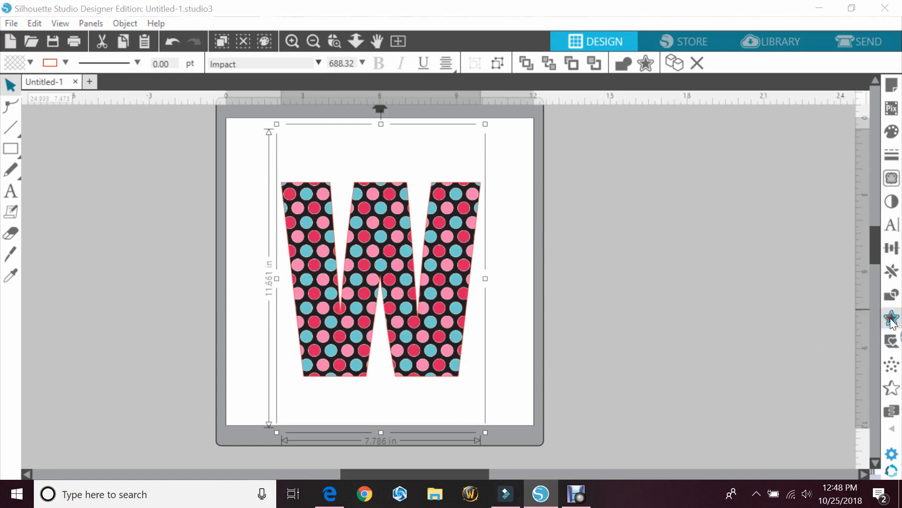
left_click(689, 145)
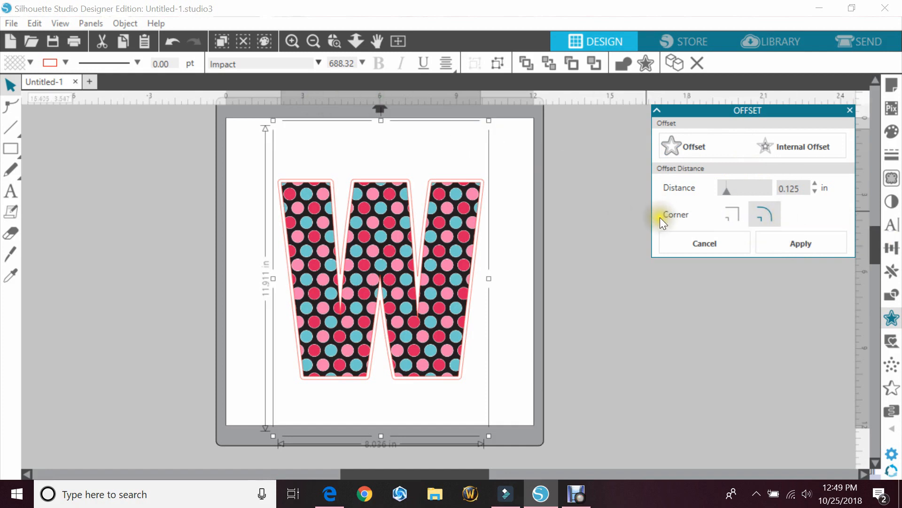
left_click(727, 212)
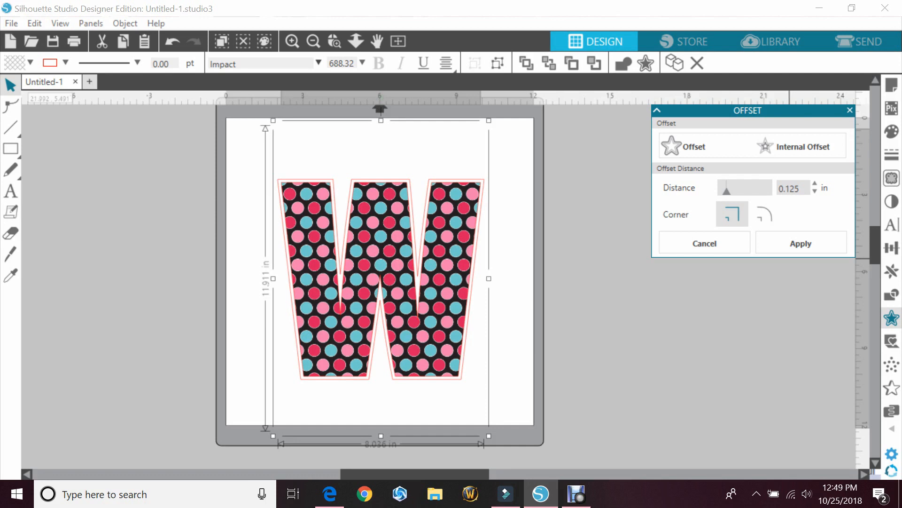
left_click_drag(803, 187, 760, 184)
type(".13")
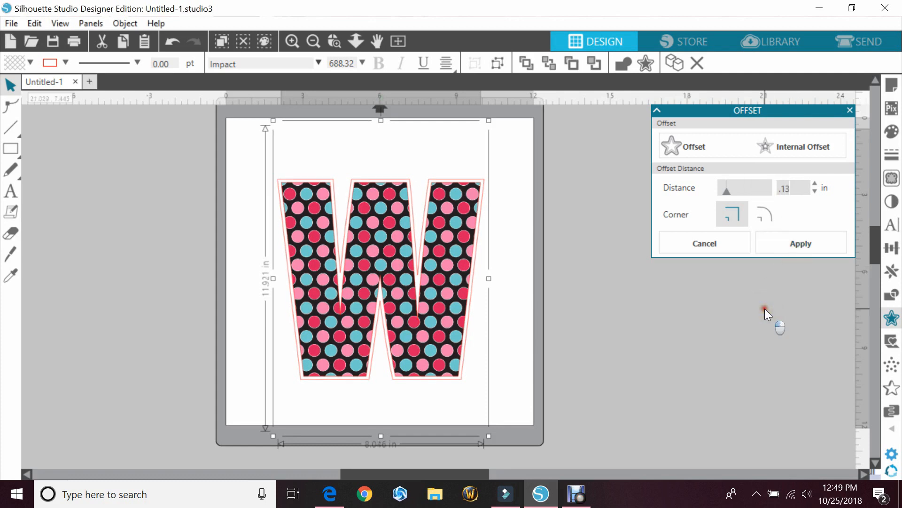
left_click(765, 308)
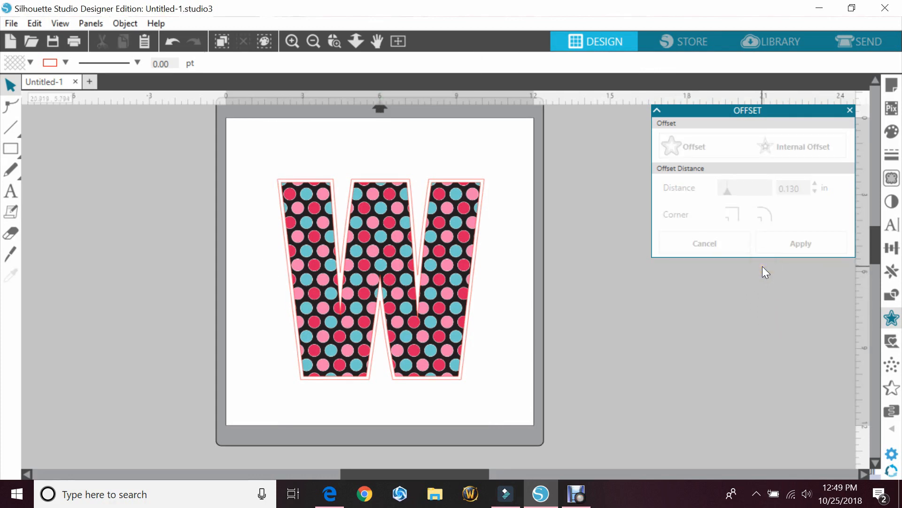
left_click(791, 241)
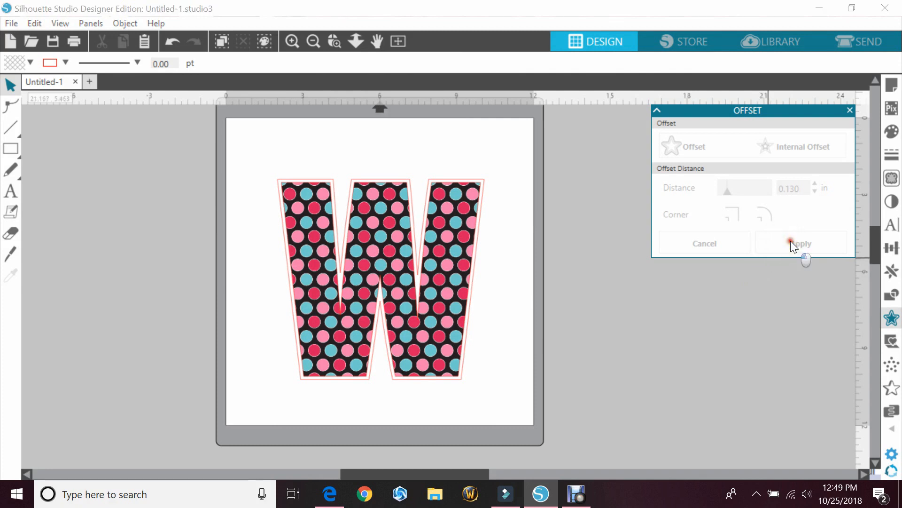
left_click_drag(791, 240, 776, 272)
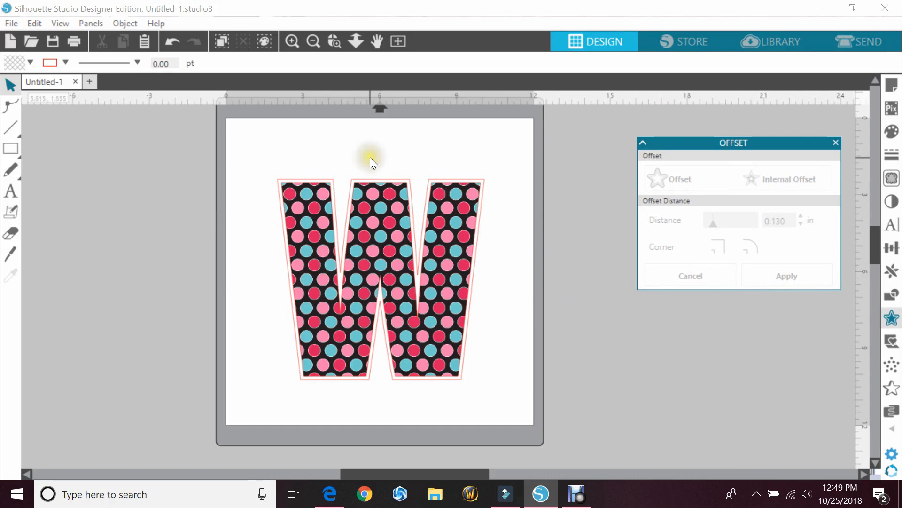
Create an internal offset inside the patterned W with sharp corners and a distance of 0.13 in.
left_click(372, 256)
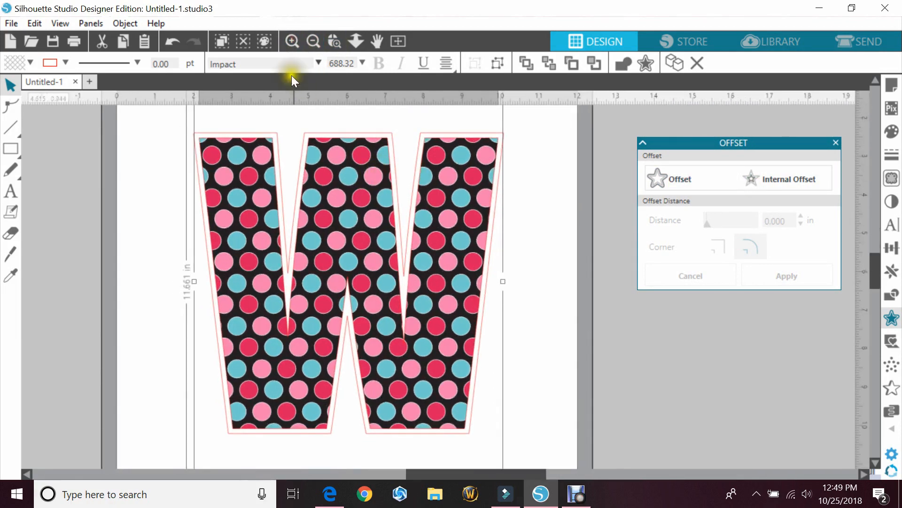
left_click(292, 37)
left_click(292, 36)
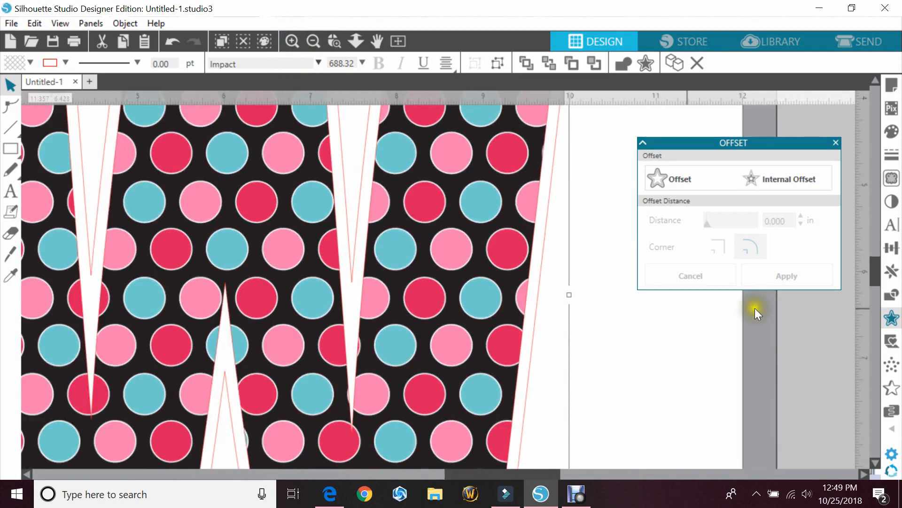
left_click_drag(876, 275, 872, 240)
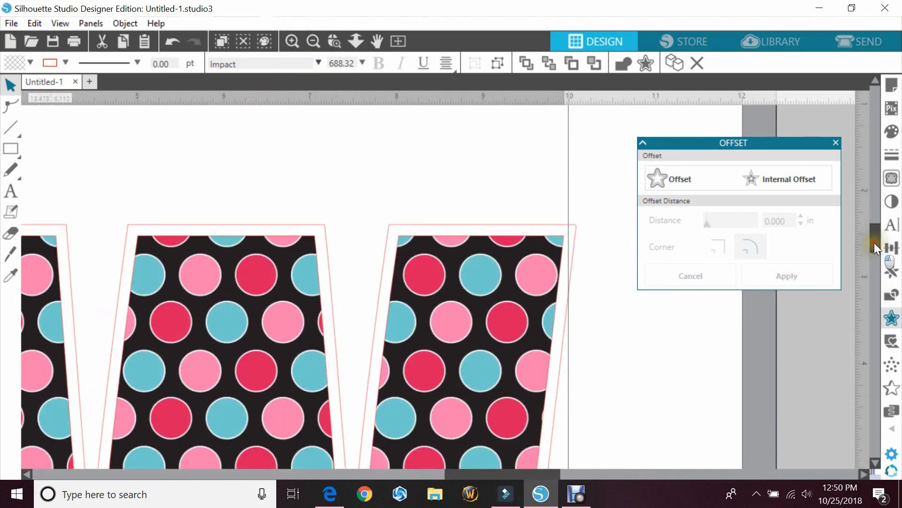
left_click(764, 179)
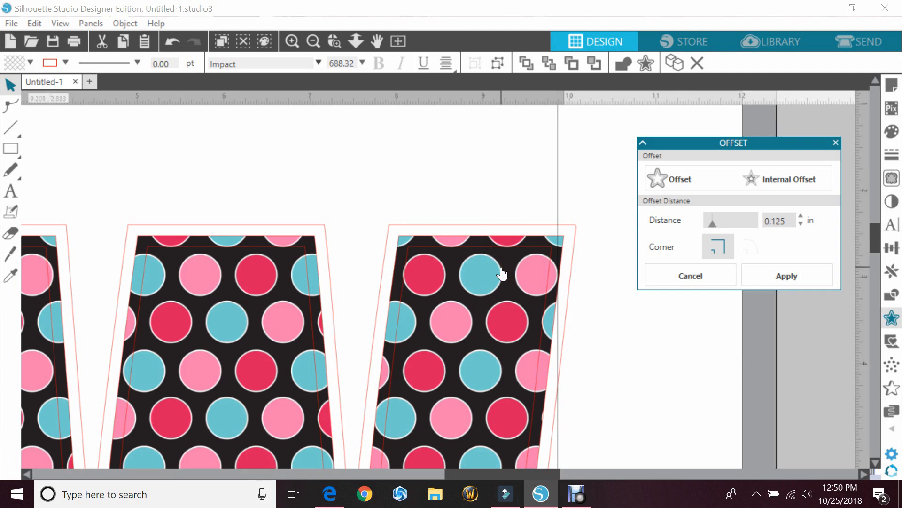
left_click(514, 257)
left_click(520, 258)
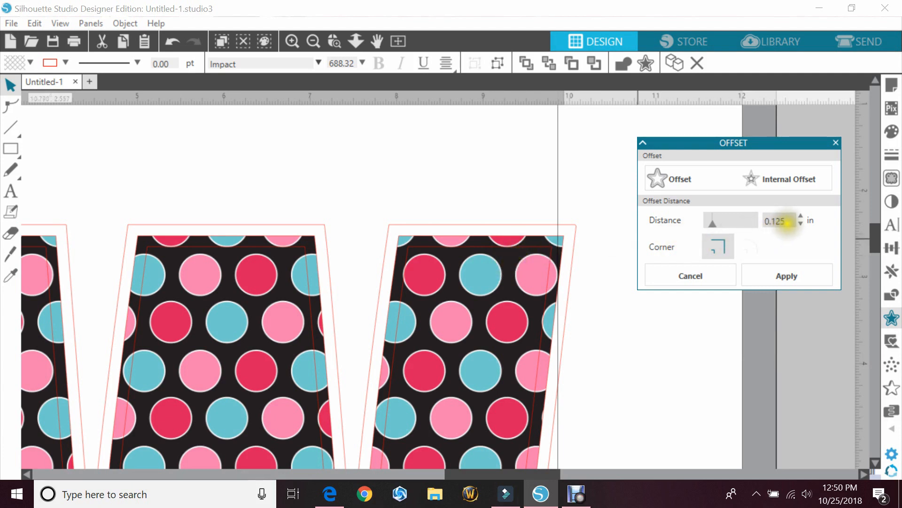
left_click_drag(787, 224, 761, 225)
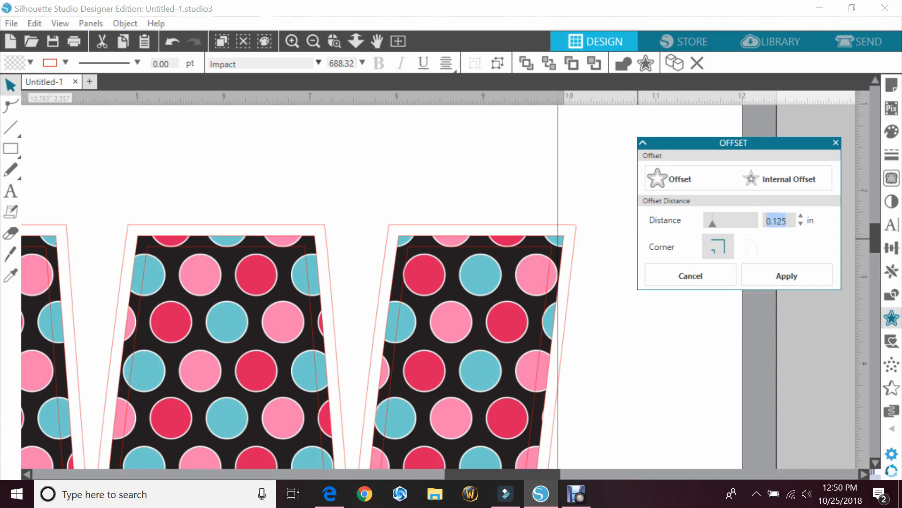
type(".3")
key("BackSpace")
type("13")
left_click(805, 280)
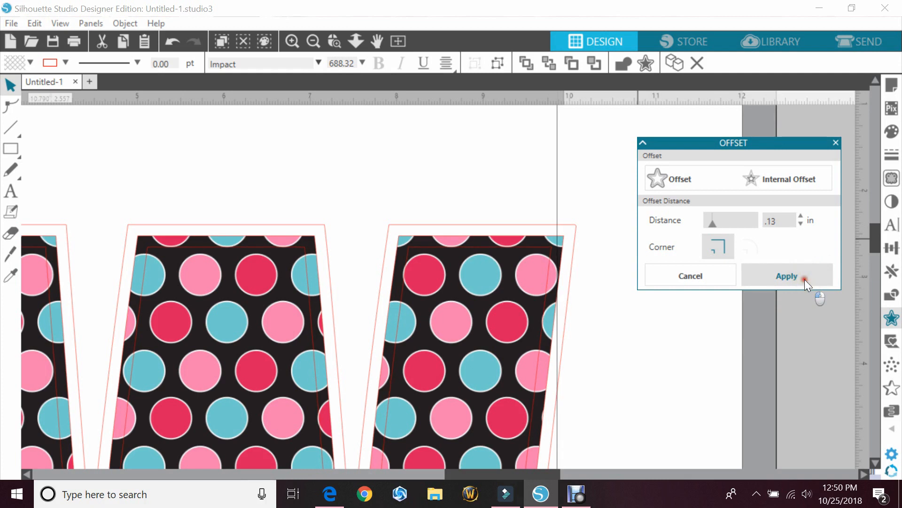
left_click(671, 345)
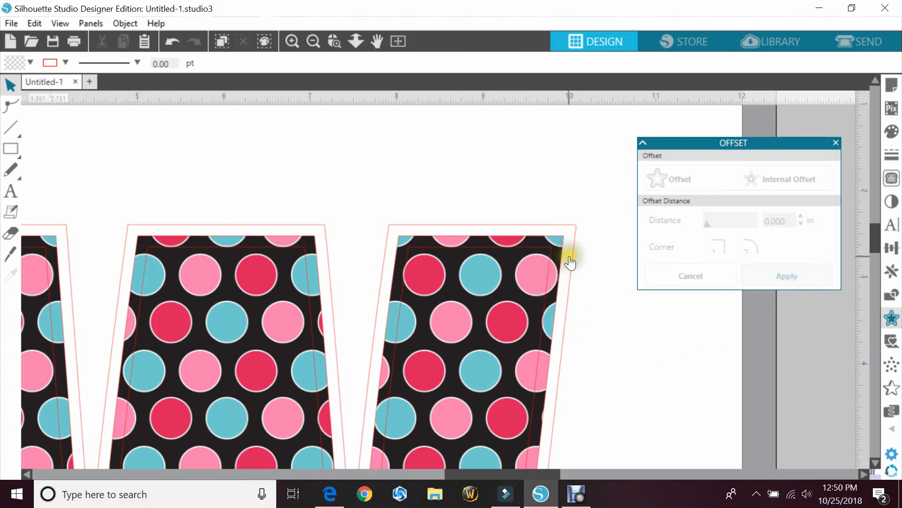
Move the patterned W away from its outlines and combine the outer and internal offsets into a compound path.
mouse_move(499, 306)
left_mouse_down()
mouse_move(447, 369)
mouse_move(448, 360)
left_mouse_up()
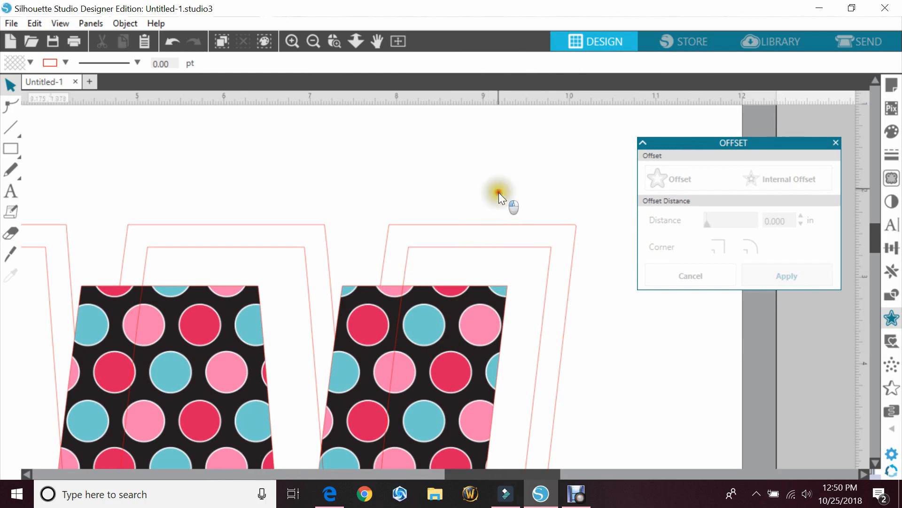
left_click_drag(498, 192, 516, 254)
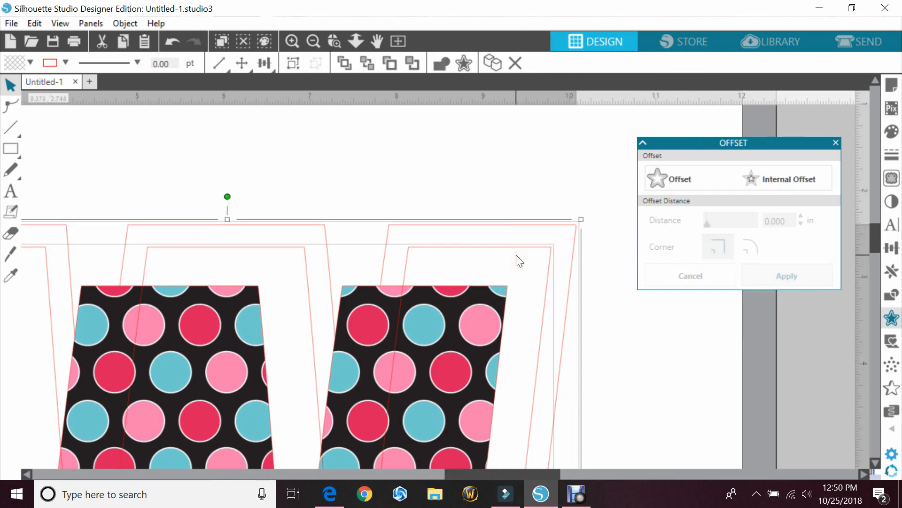
left_click(528, 247)
right_click(529, 248)
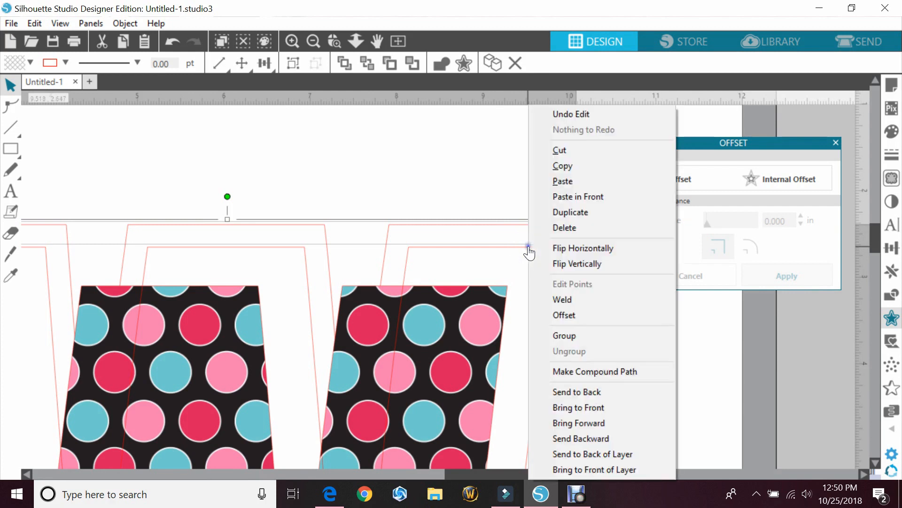
left_click(613, 371)
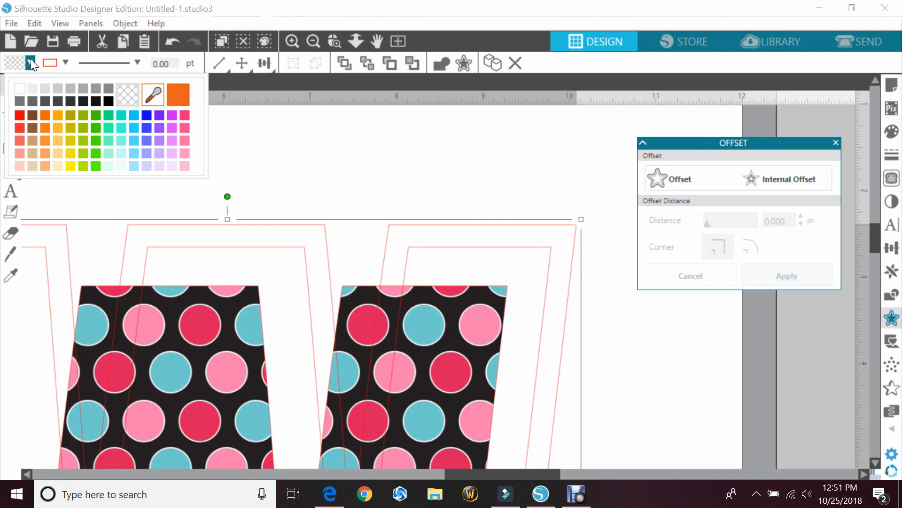
Fill the compound-path border with solid blue and move the patterned W back so the border frames it.
left_click(146, 114)
left_click(199, 317)
left_click_drag(204, 341, 263, 294)
key("Escape")
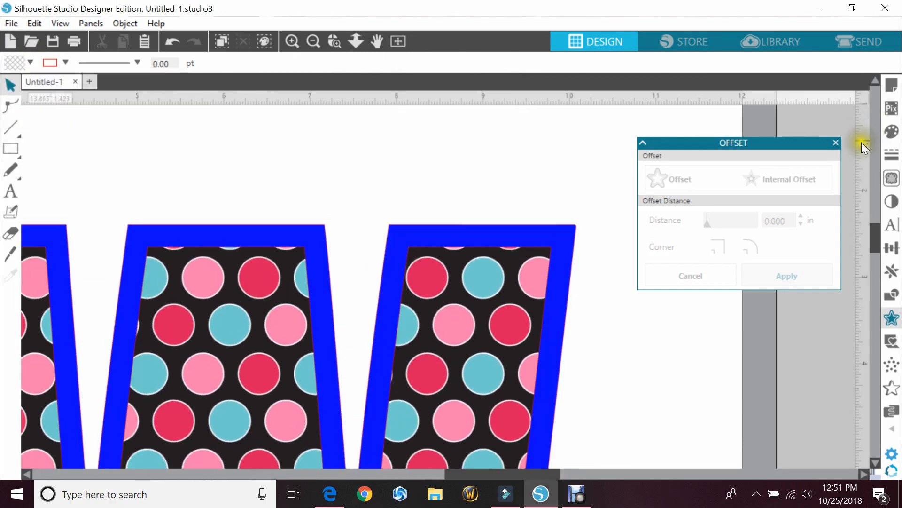
left_click(836, 141)
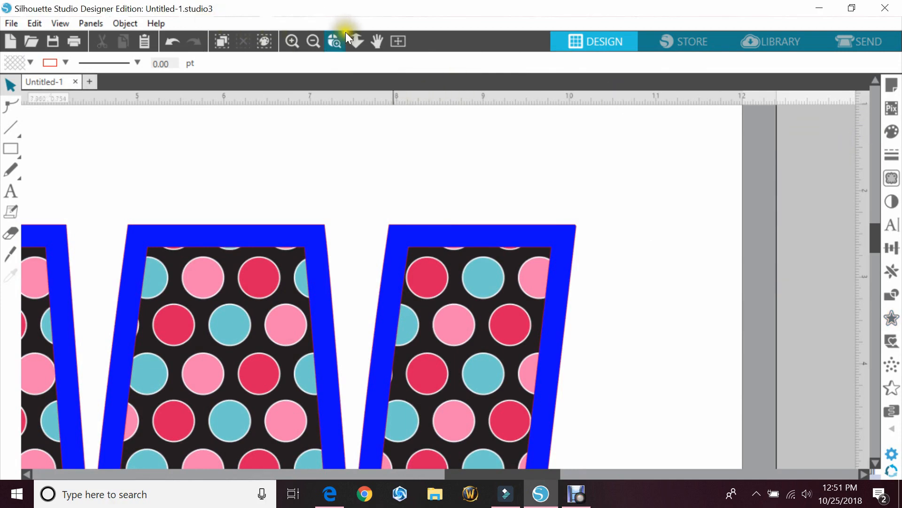
left_click(313, 41)
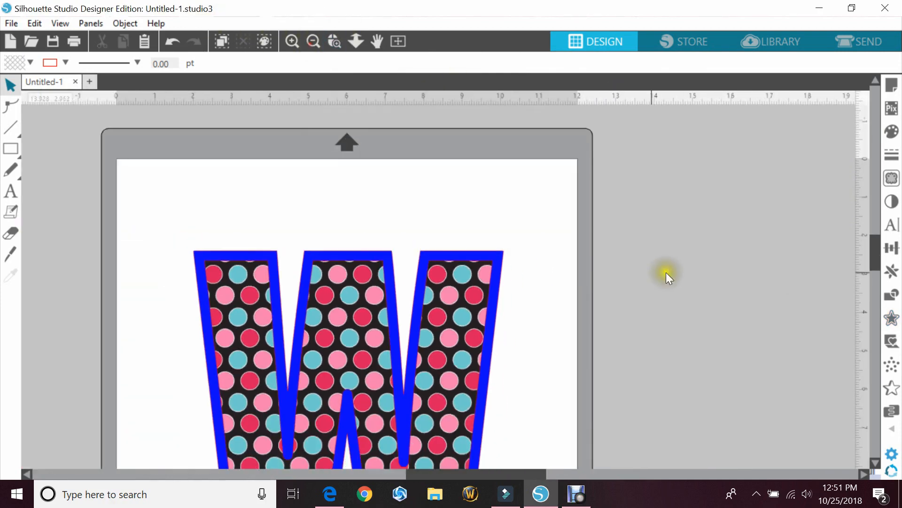
mouse_move(873, 244)
left_mouse_down()
mouse_move(872, 269)
mouse_move(868, 246)
mouse_move(871, 259)
left_mouse_up()
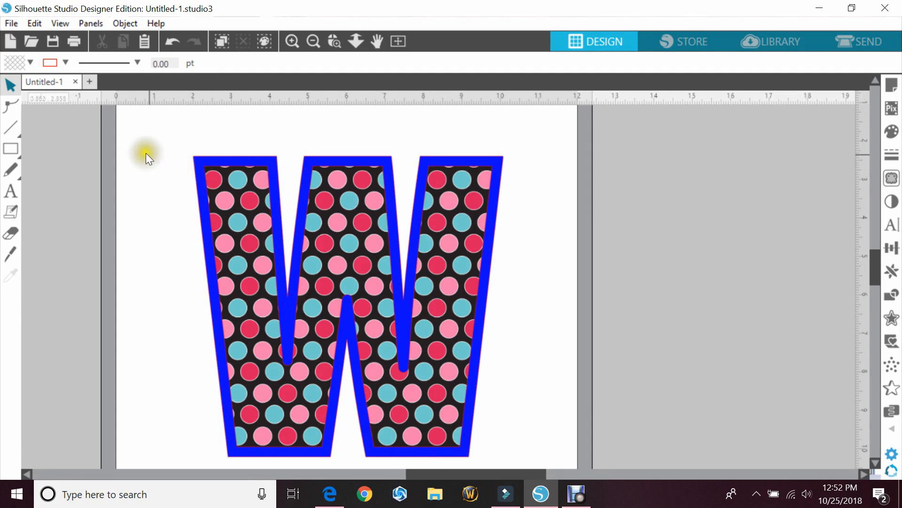
Select the patterned W together with its blue border and set their line colour to transparent.
left_click_drag(146, 153, 492, 411)
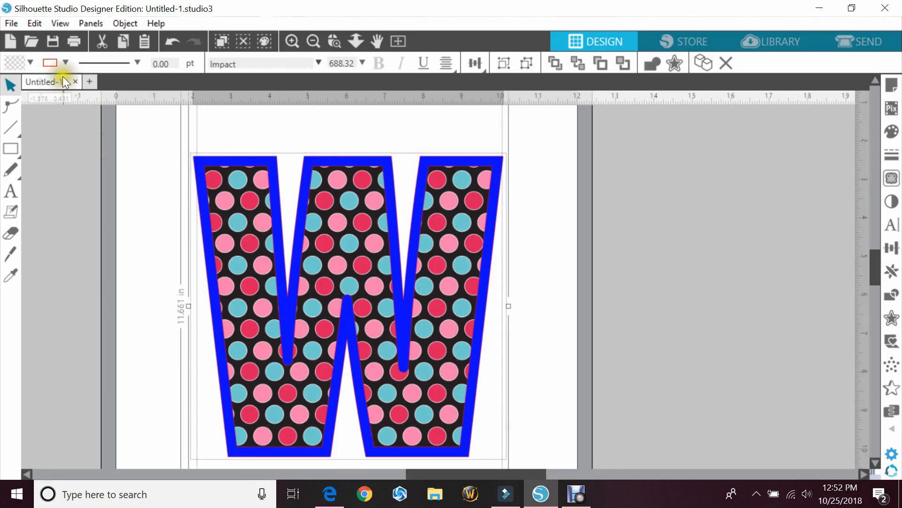
left_click(65, 62)
left_click(163, 106)
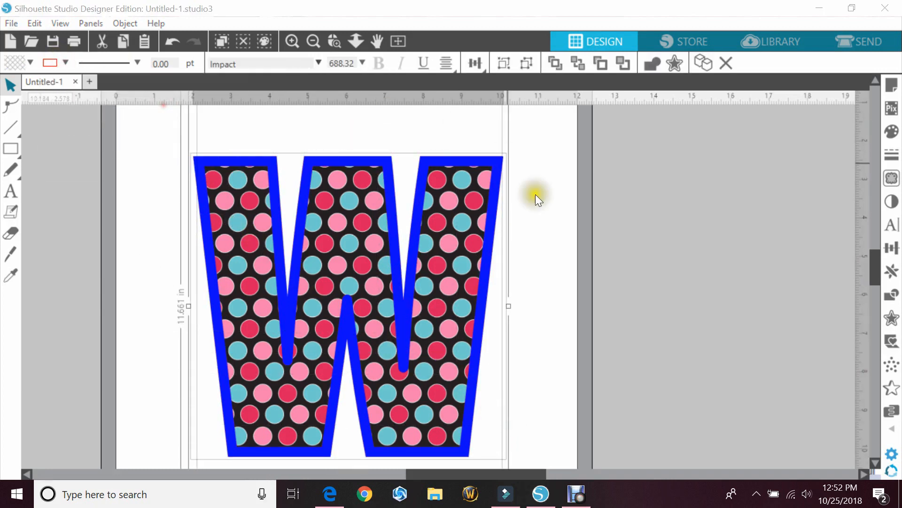
left_click(562, 224)
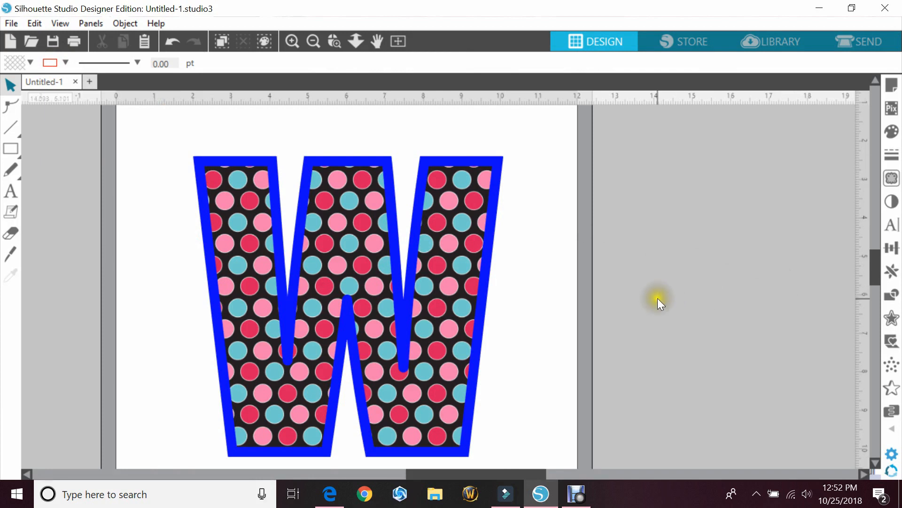